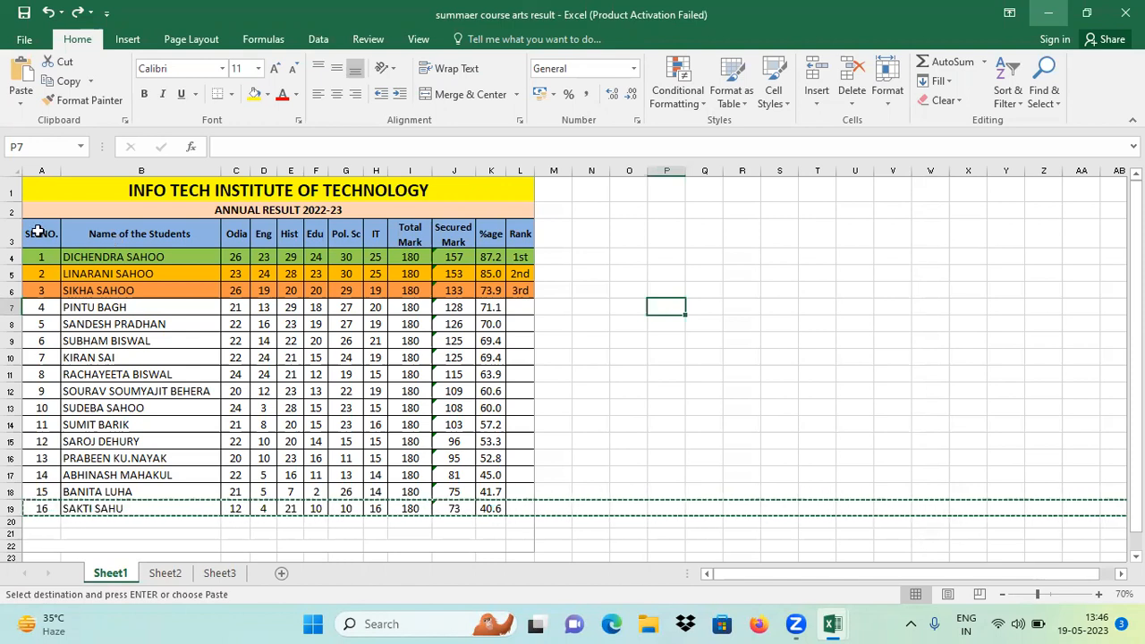
Start a custom sort on the results range A3:L19, sorting by the %age column on Values
drag(39, 231, 522, 509)
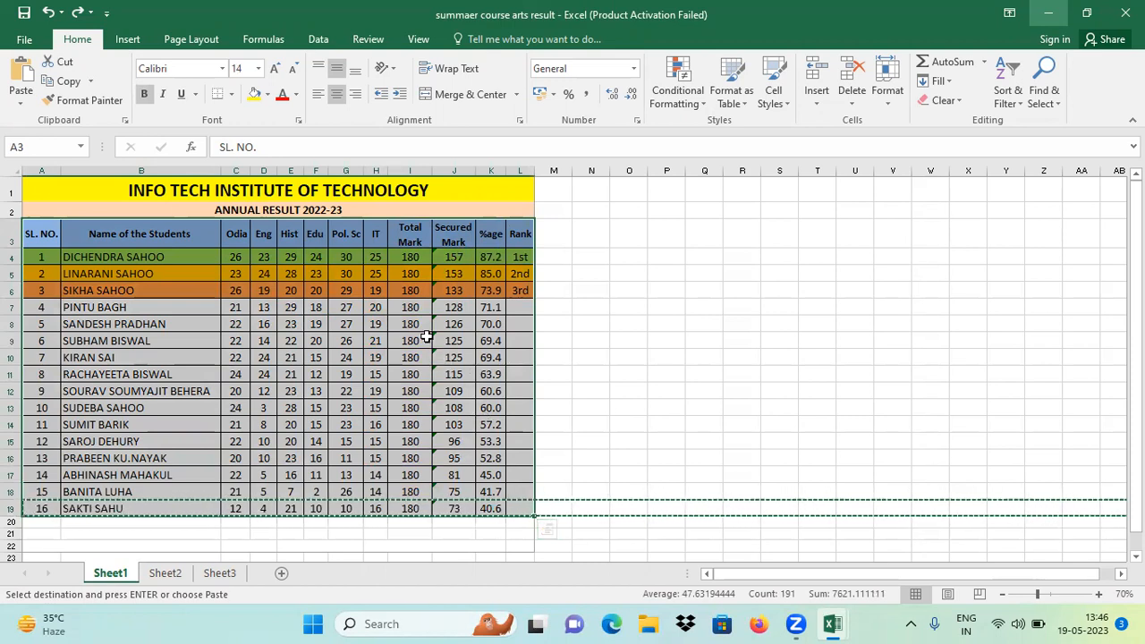
click(1007, 96)
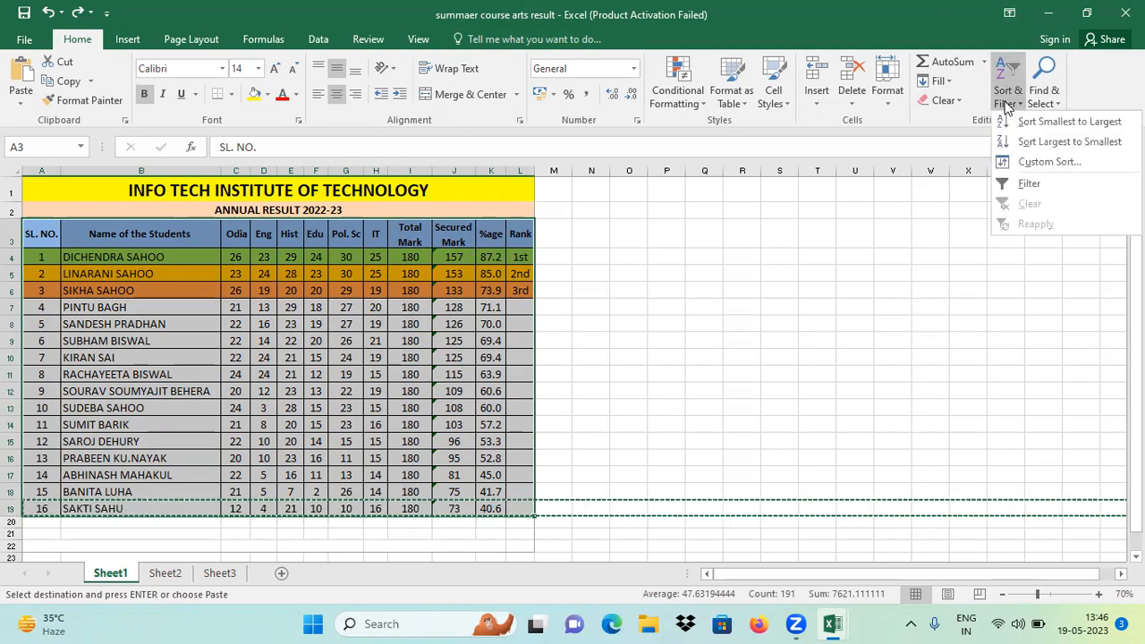
click(1043, 164)
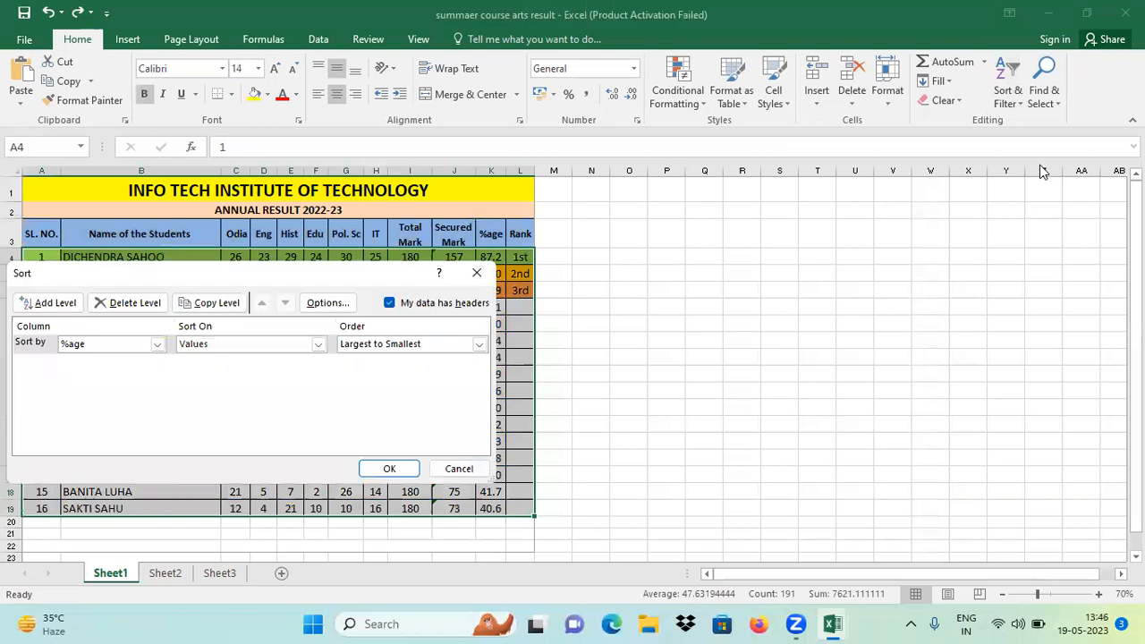
click(157, 345)
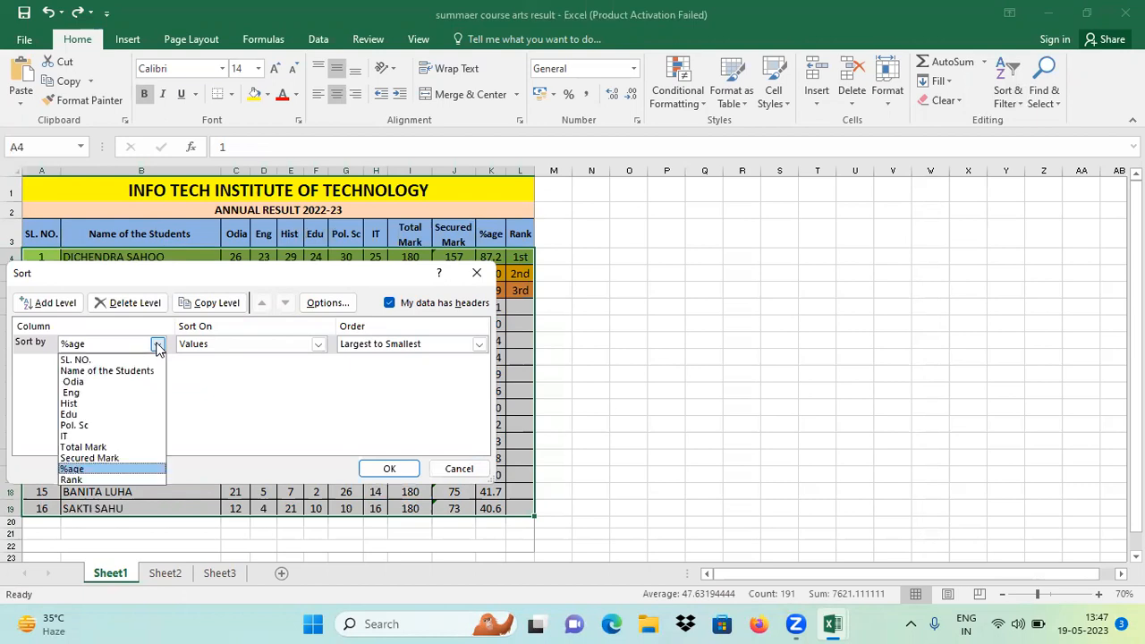
click(73, 469)
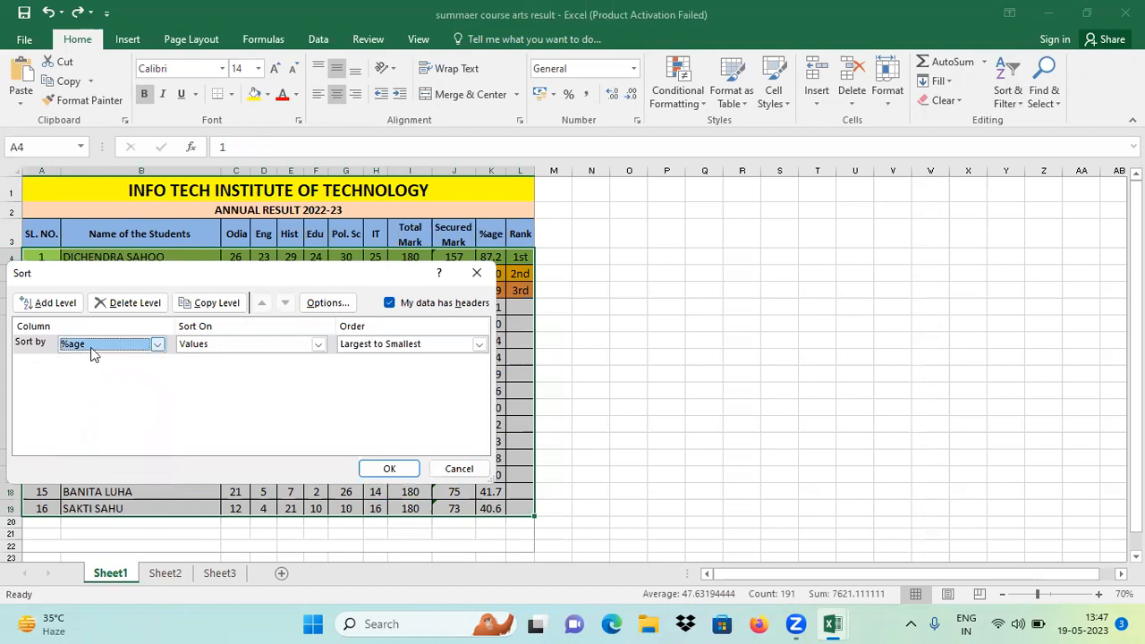
click(318, 344)
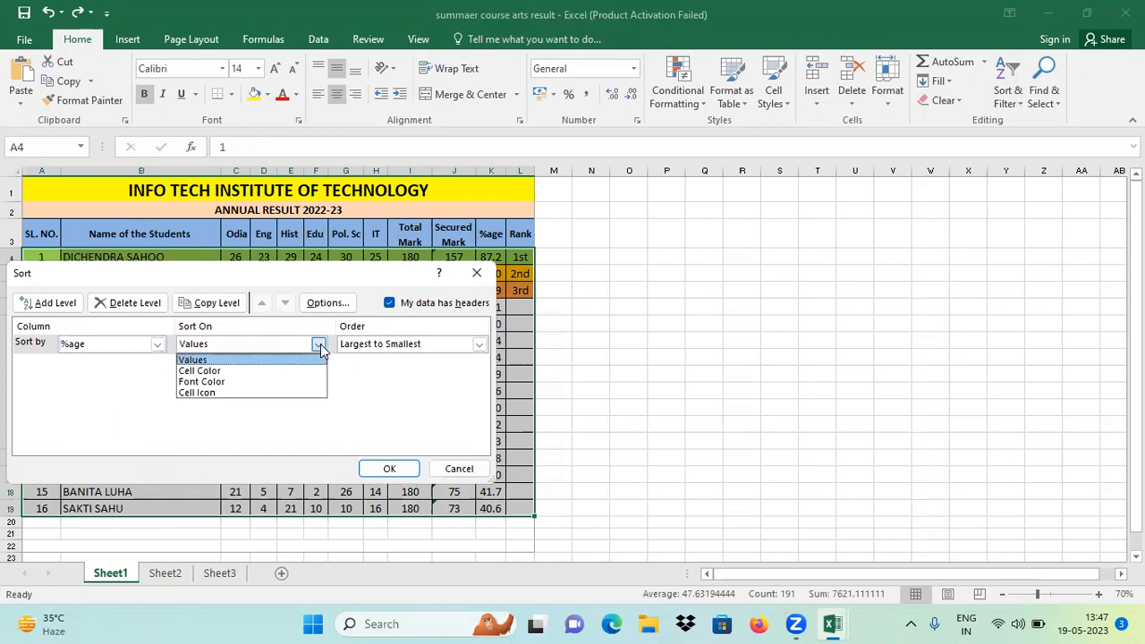
click(197, 361)
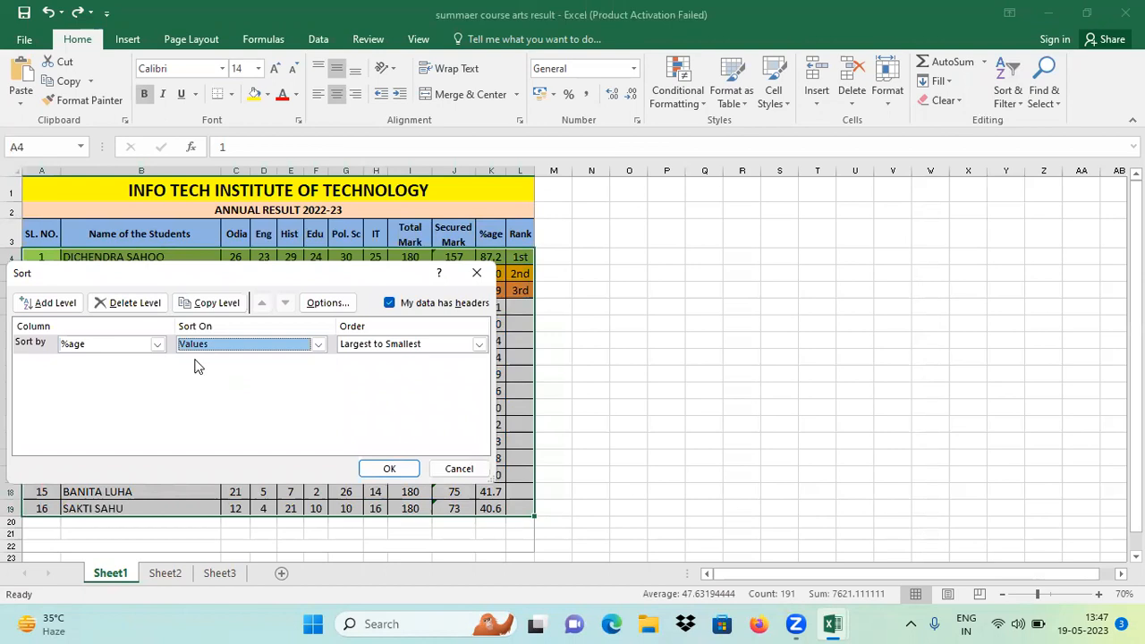
Set the sort order to Smallest to Largest and apply the sort
click(480, 345)
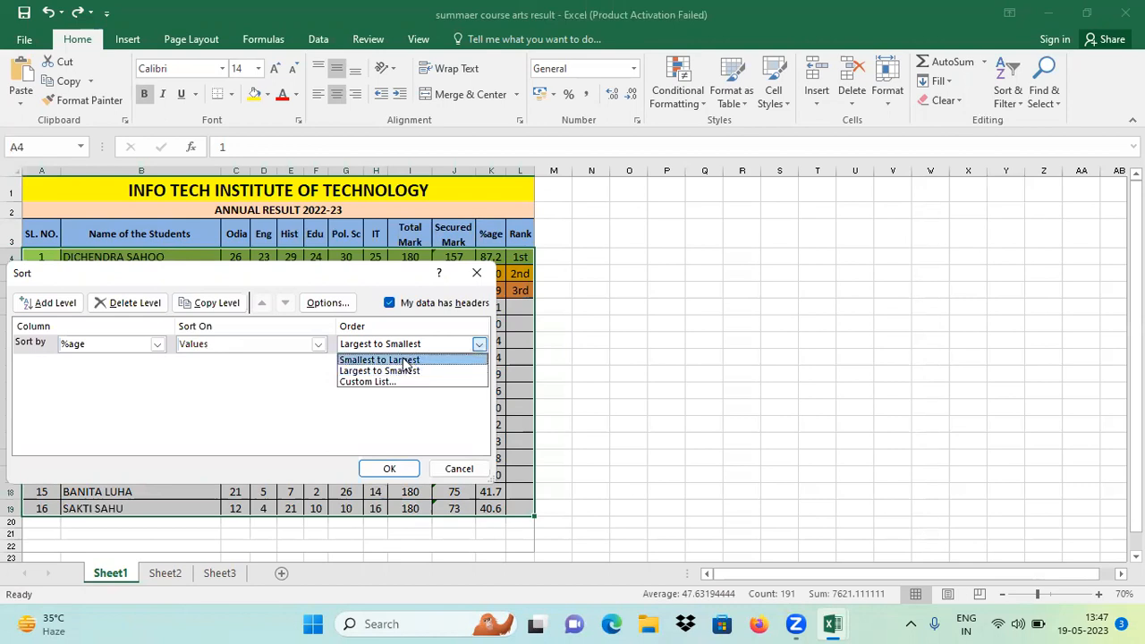
click(403, 362)
click(481, 350)
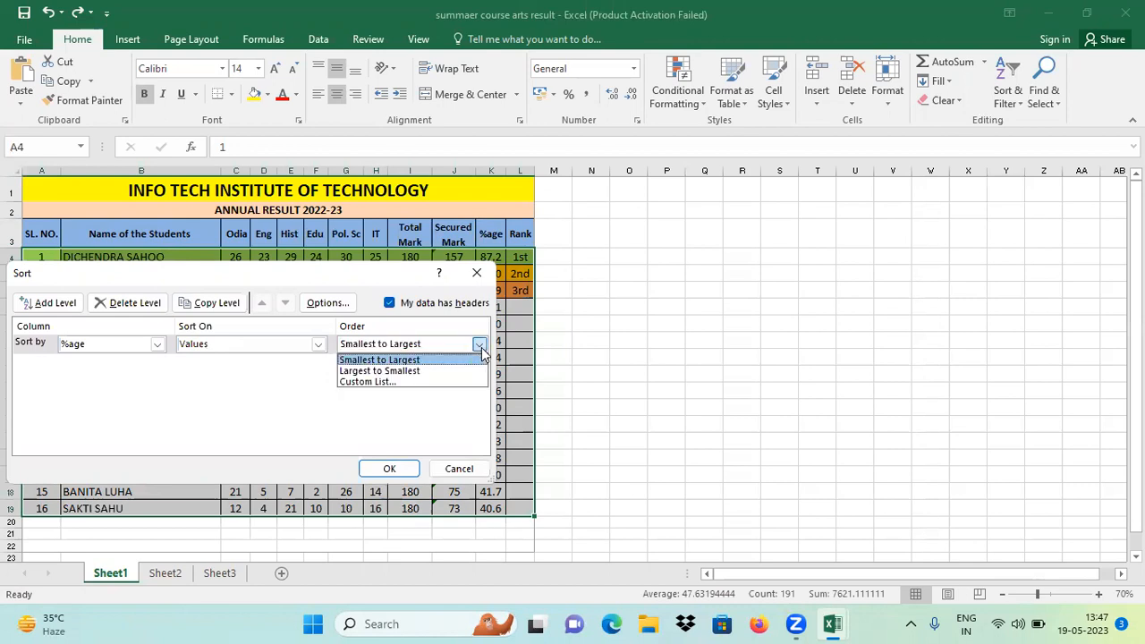
click(438, 372)
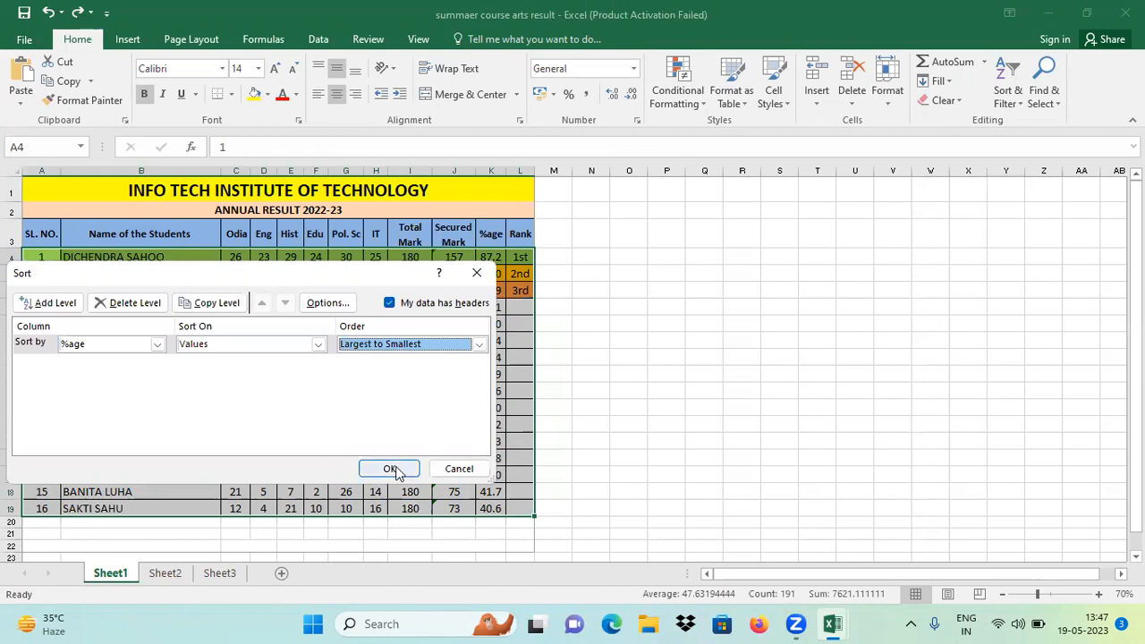
click(479, 344)
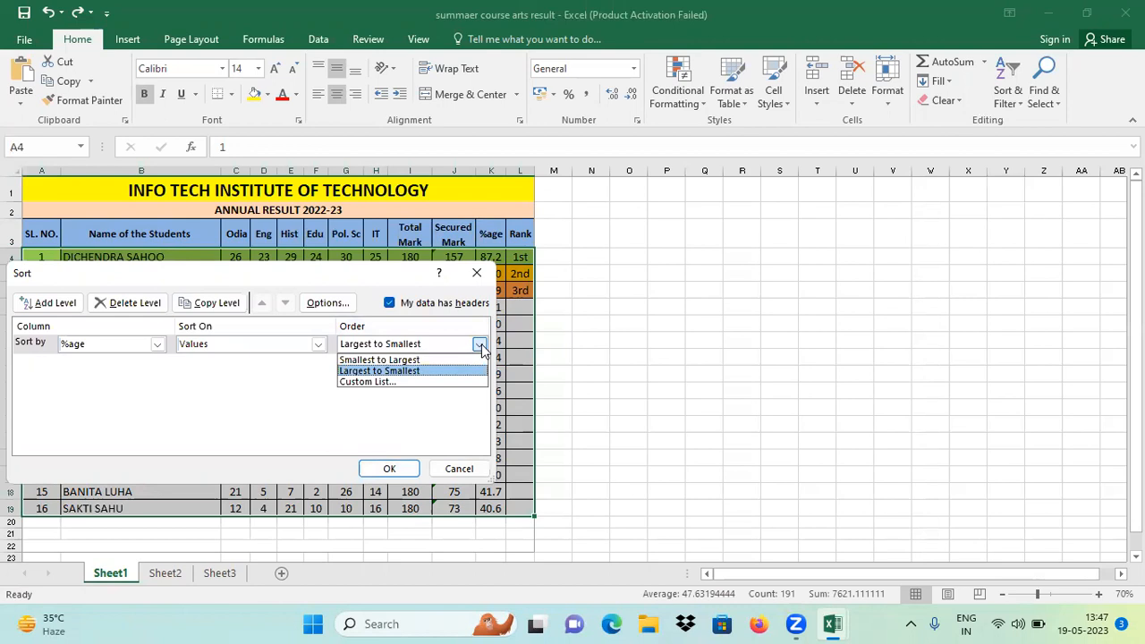
click(397, 360)
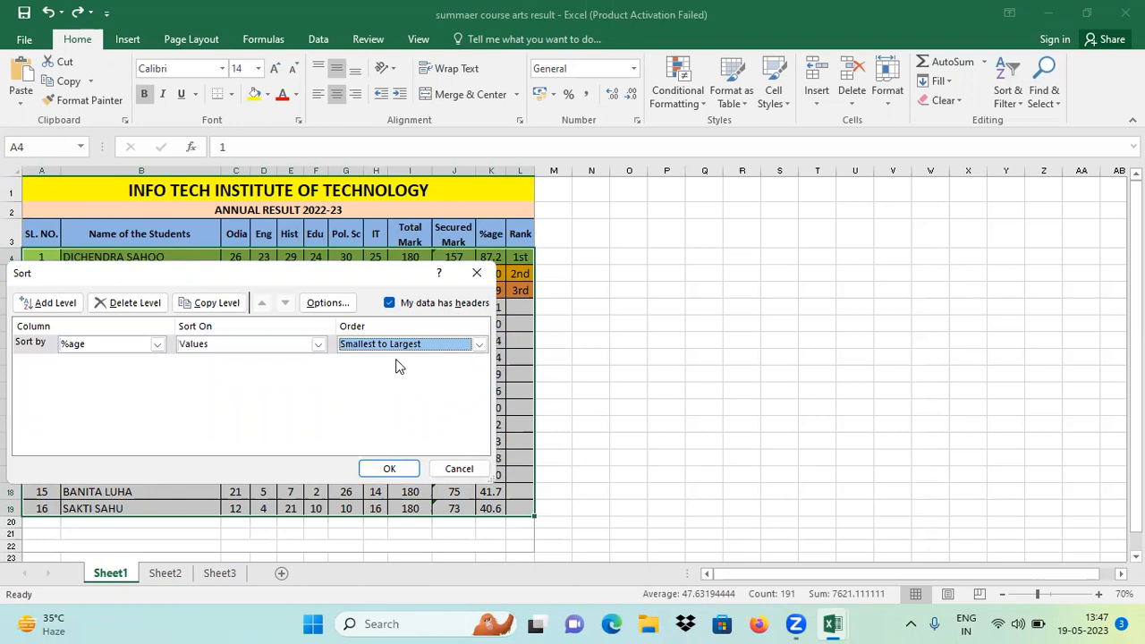
click(388, 468)
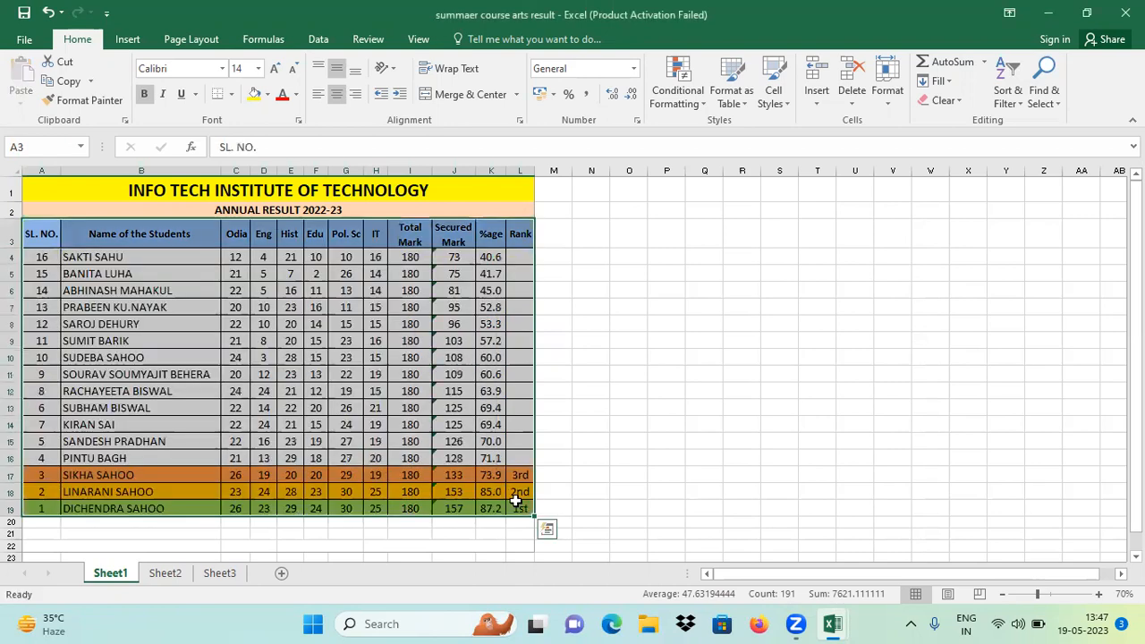
Examine the order of the entries in the %age column, including cells K19 and K4
click(621, 492)
click(492, 510)
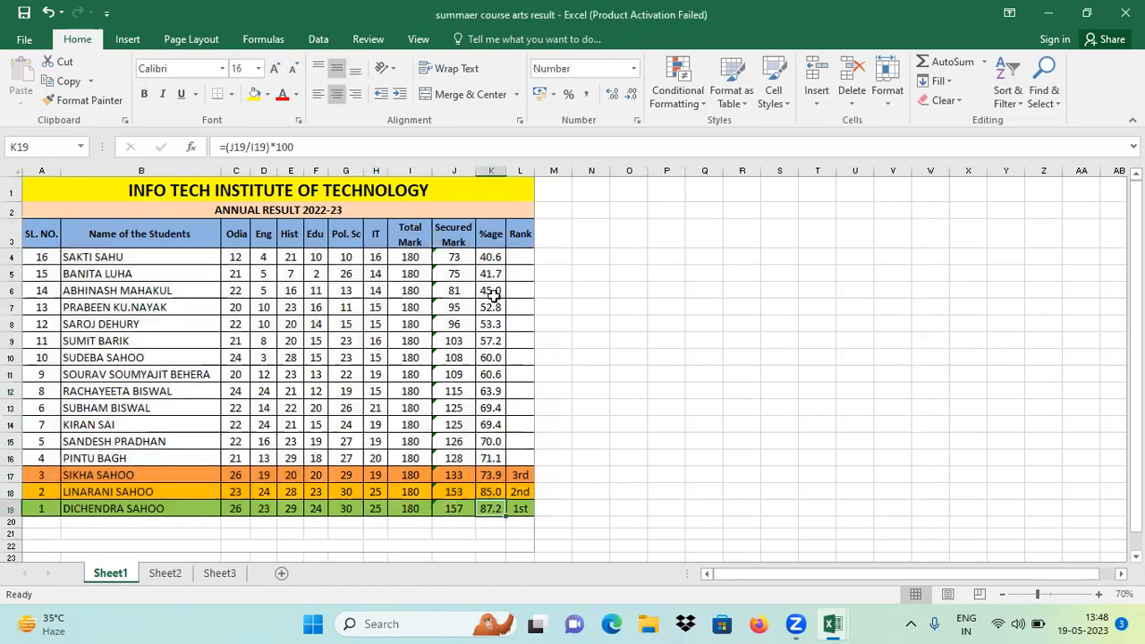
click(491, 258)
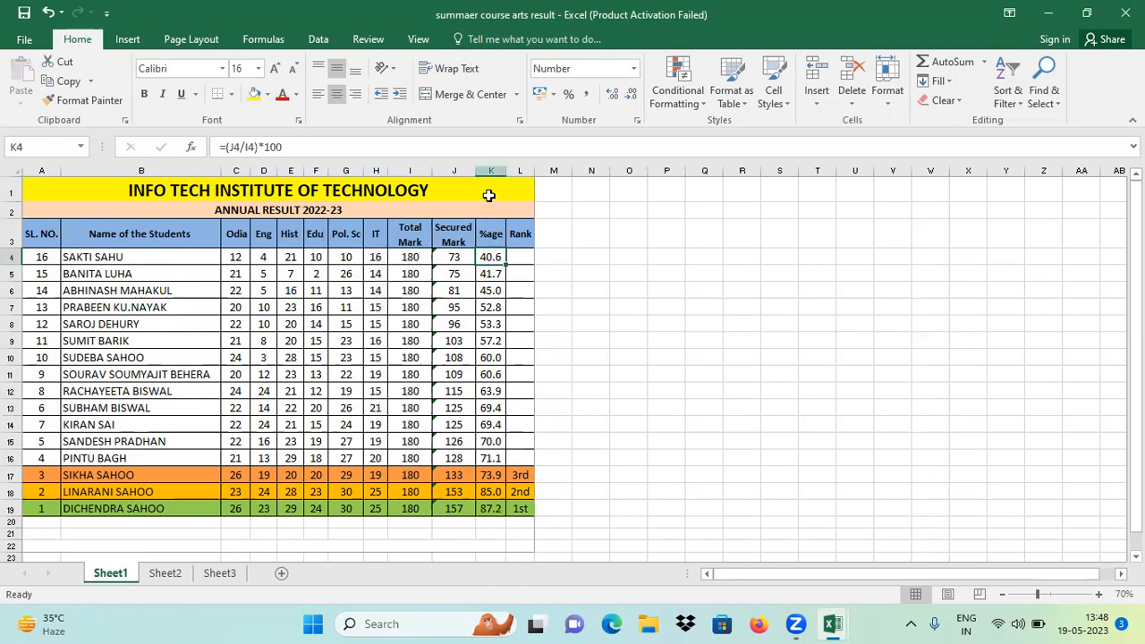
drag(491, 170, 489, 195)
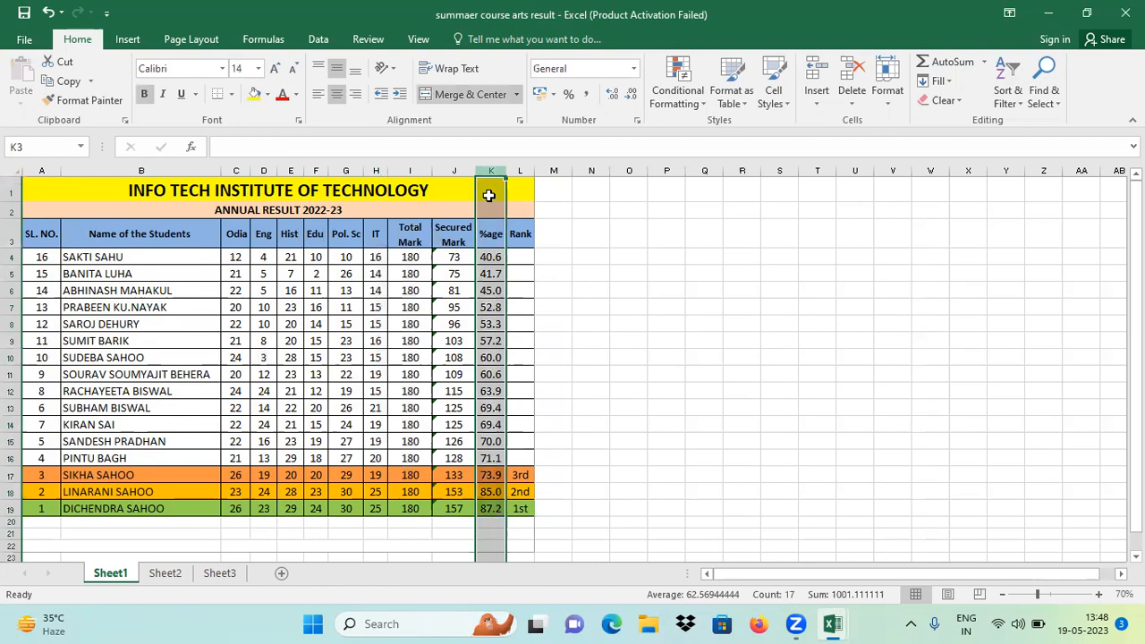
click(617, 306)
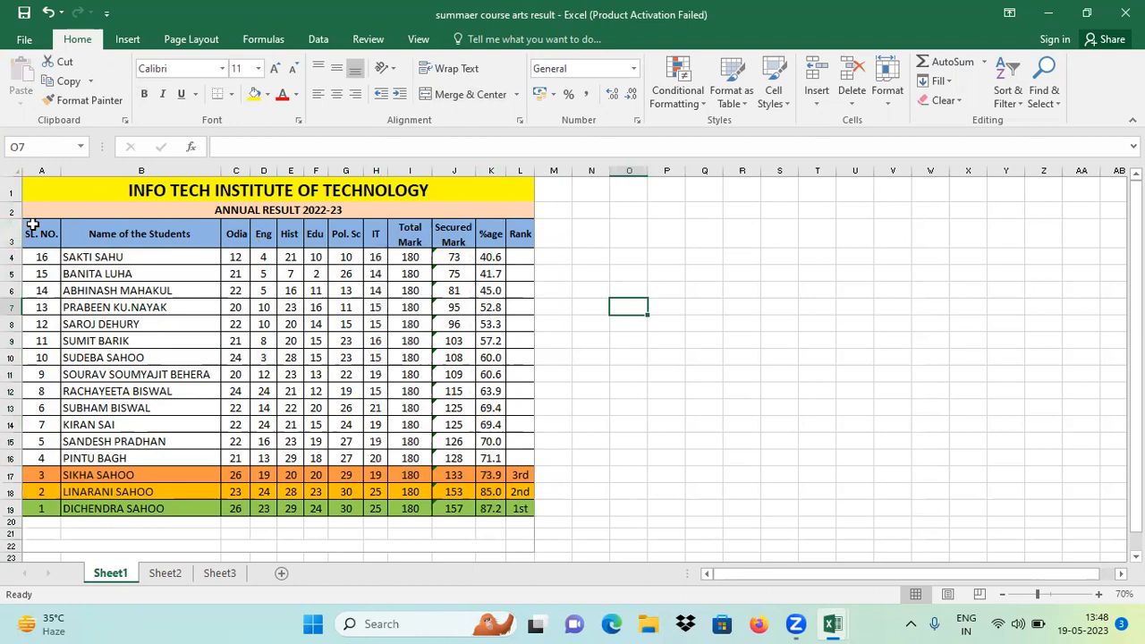
Custom sort the results range A3:L19 by %age from Largest to Smallest
drag(36, 231, 517, 508)
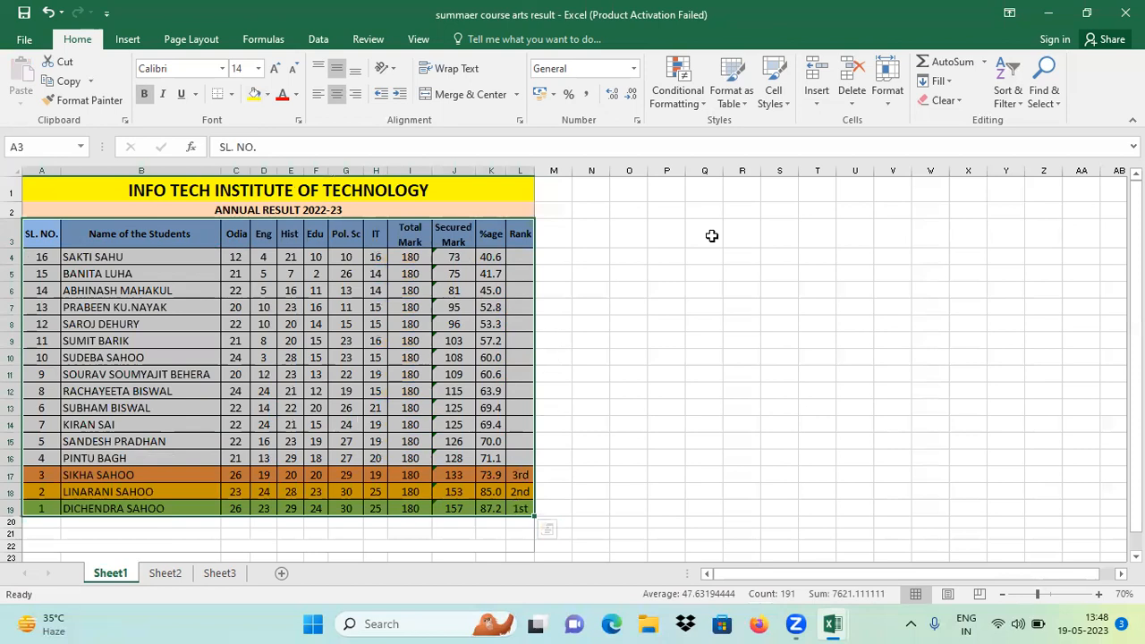
click(1004, 103)
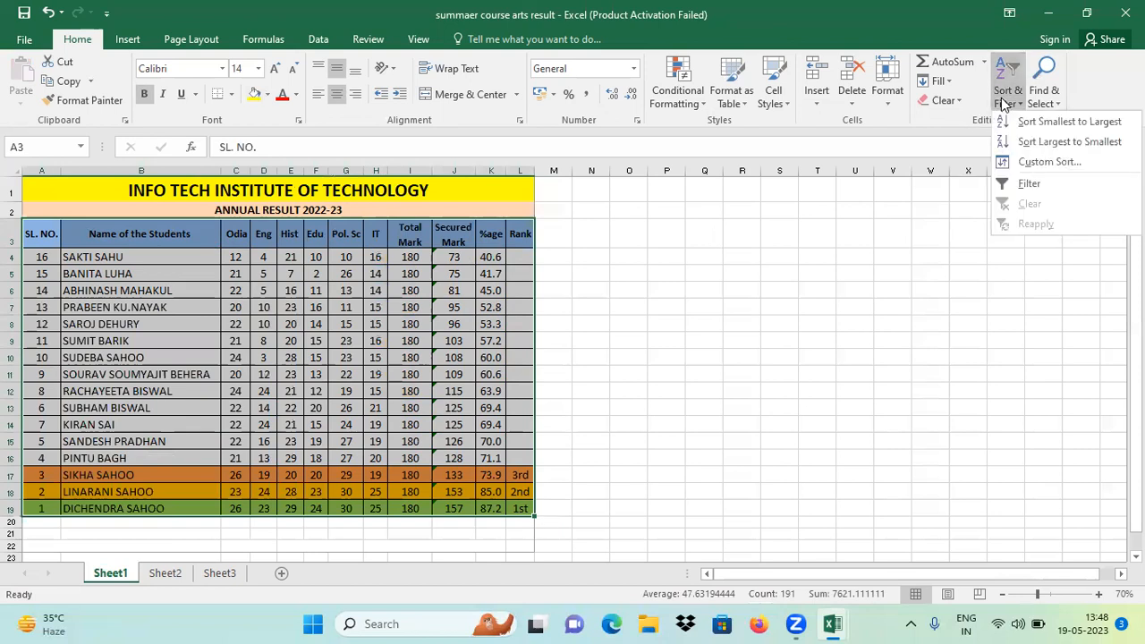
click(1030, 163)
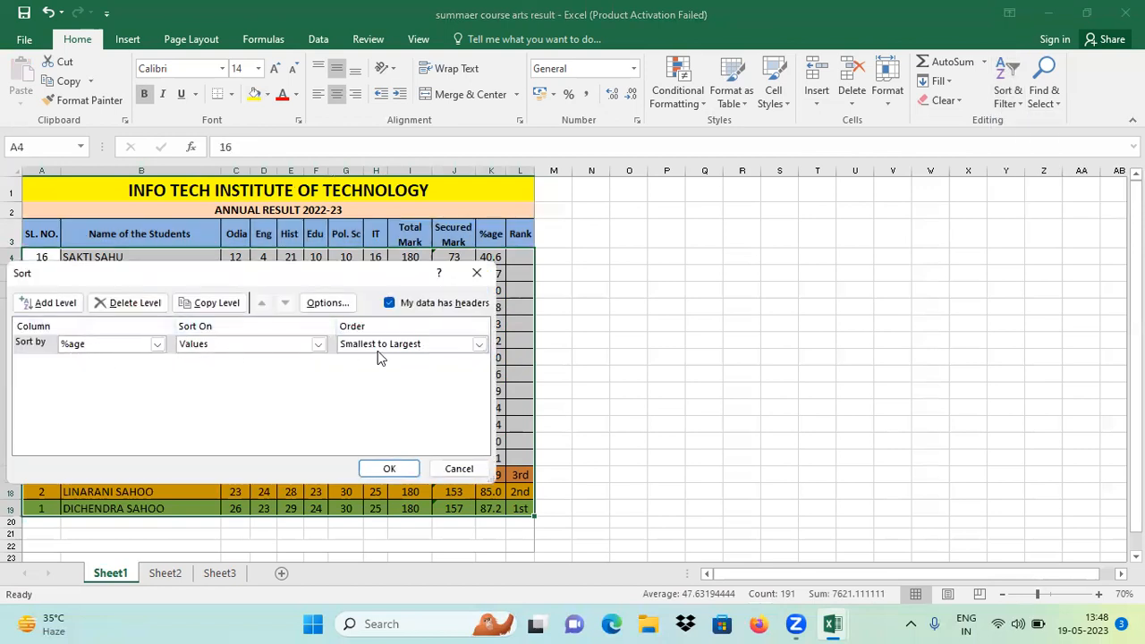
click(479, 345)
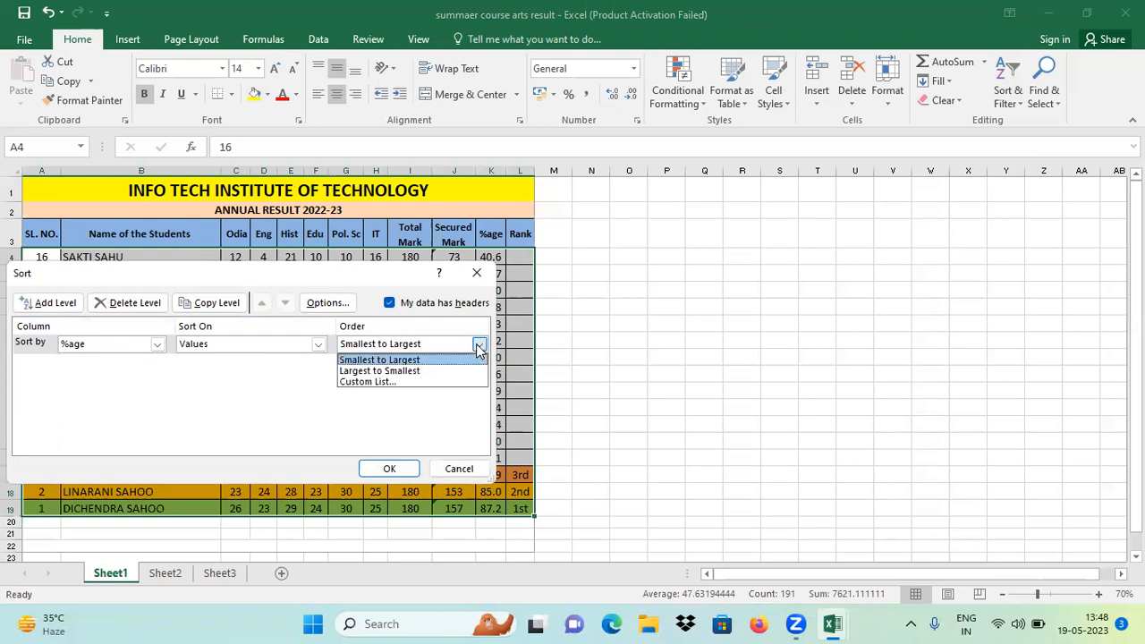
click(405, 371)
click(390, 469)
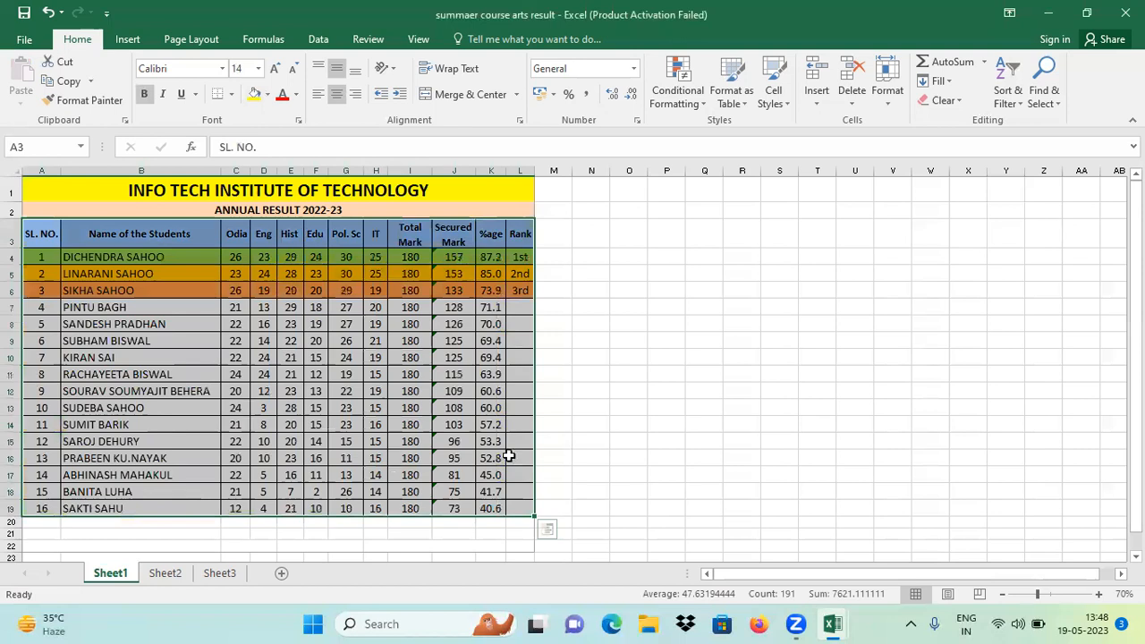
click(704, 440)
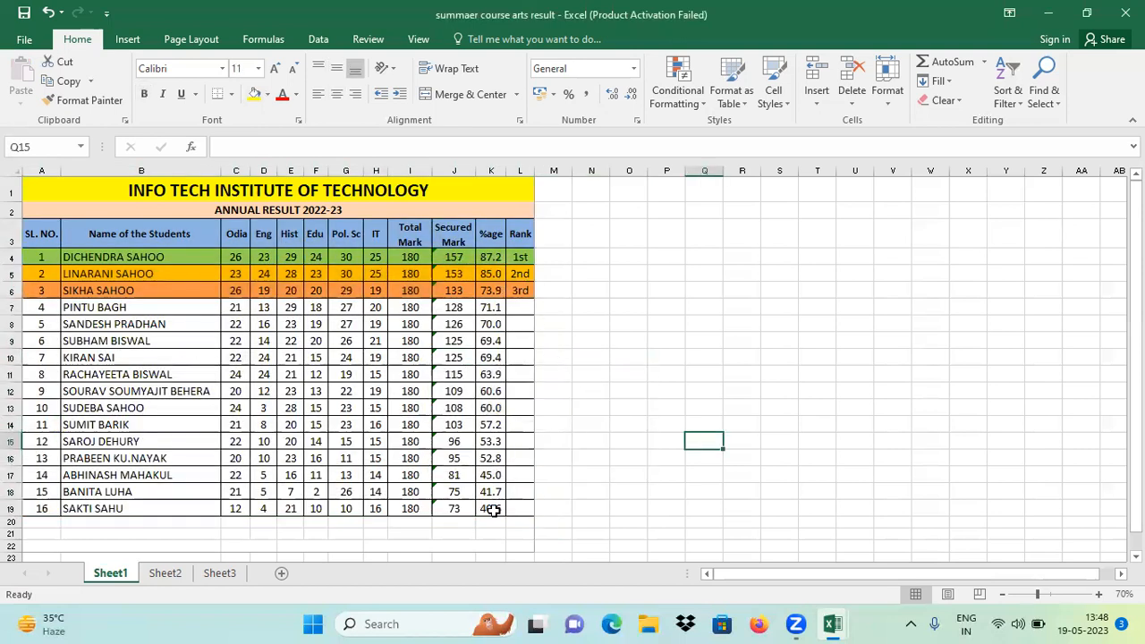
drag(33, 229, 236, 258)
drag(488, 372, 510, 510)
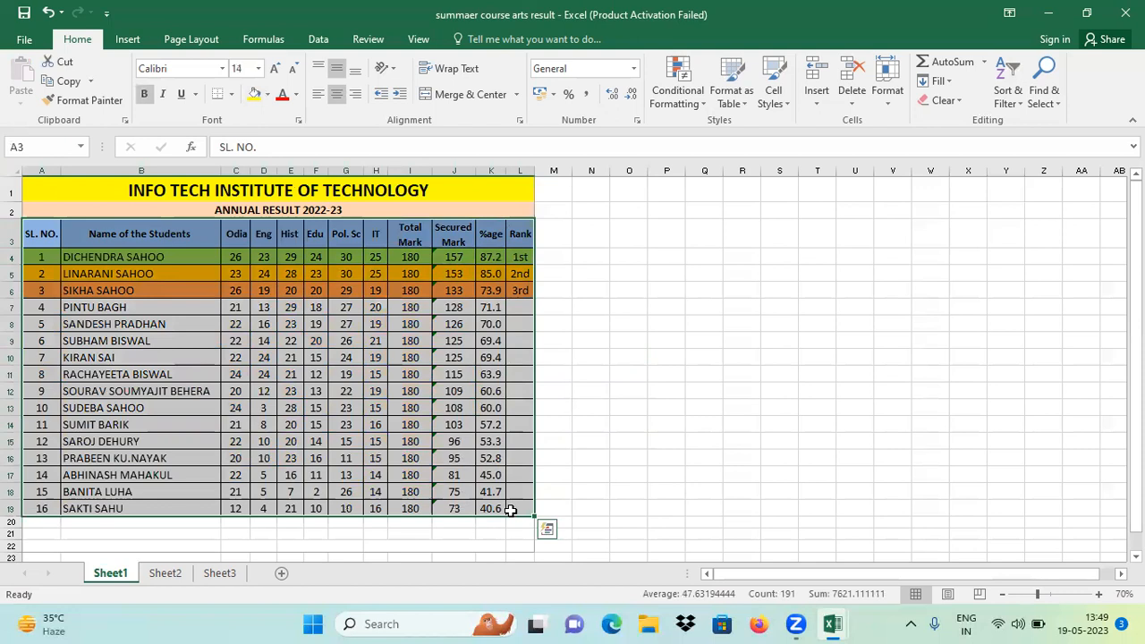
click(317, 39)
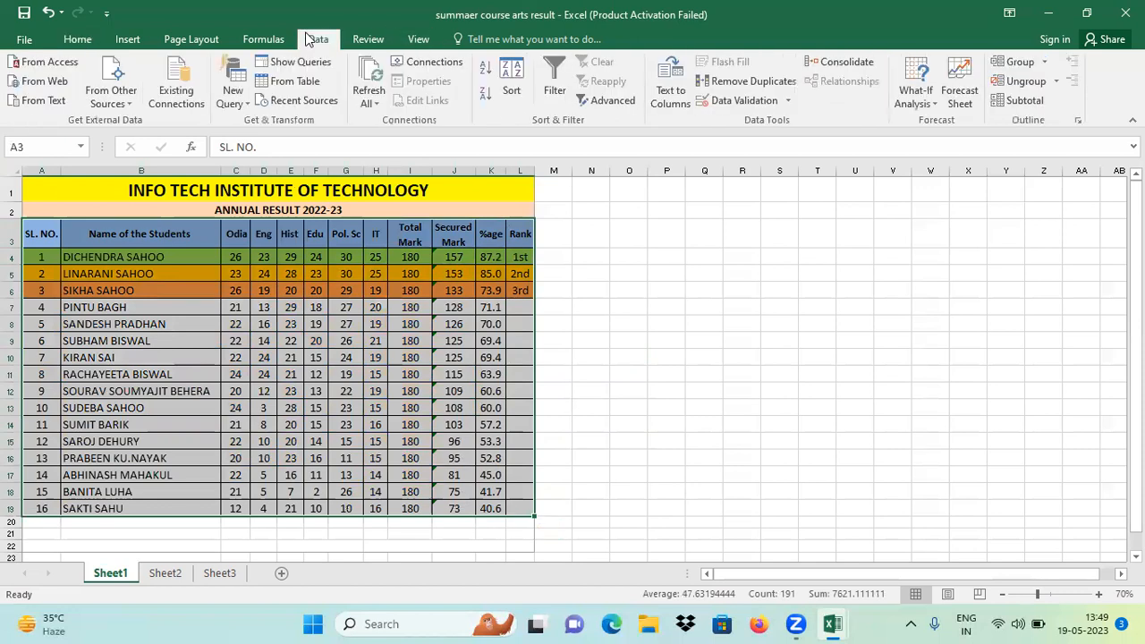
click(511, 80)
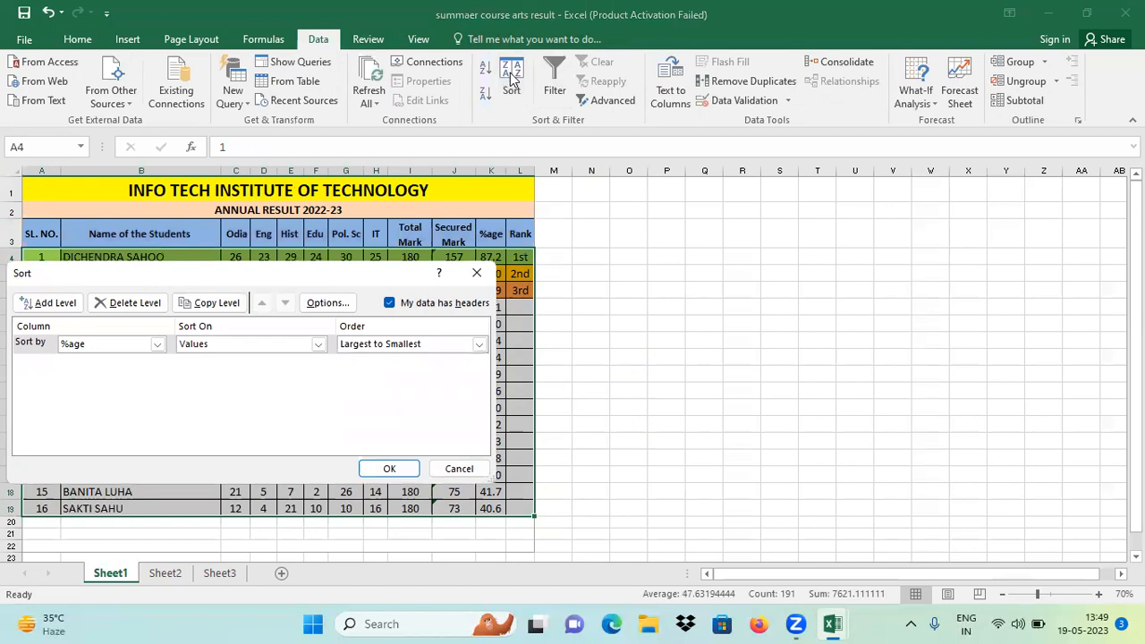
click(477, 273)
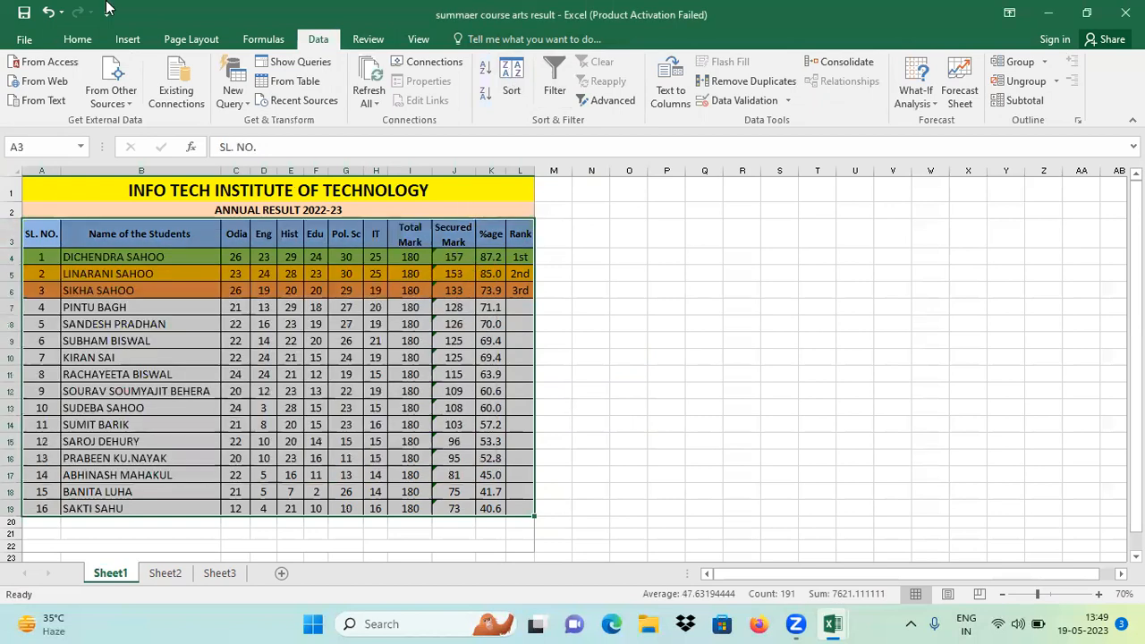
click(79, 38)
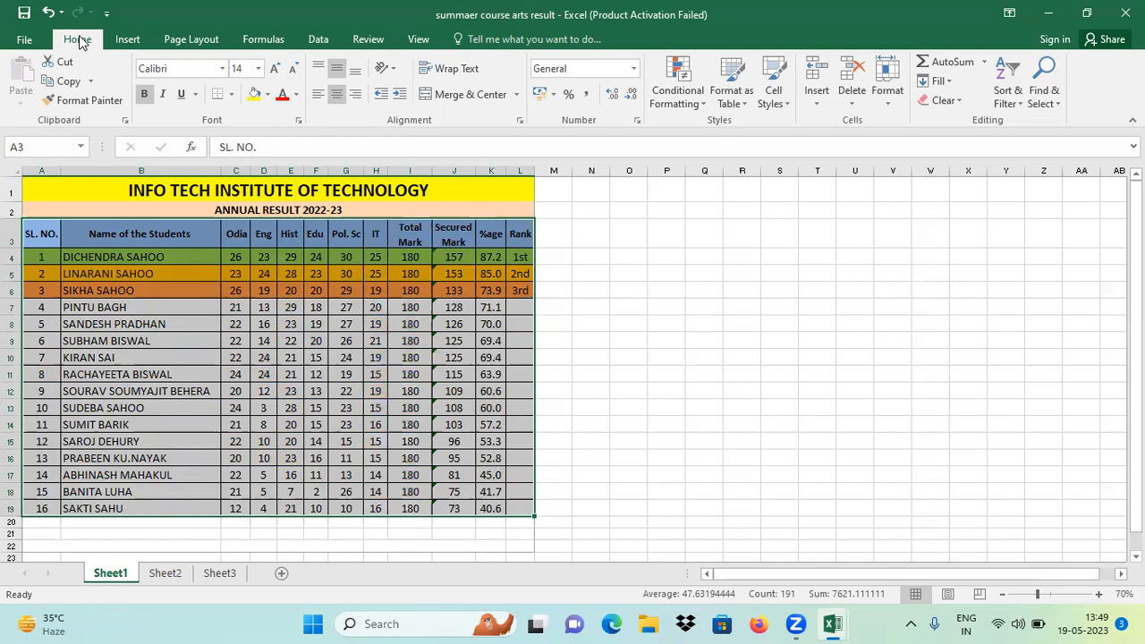
click(620, 226)
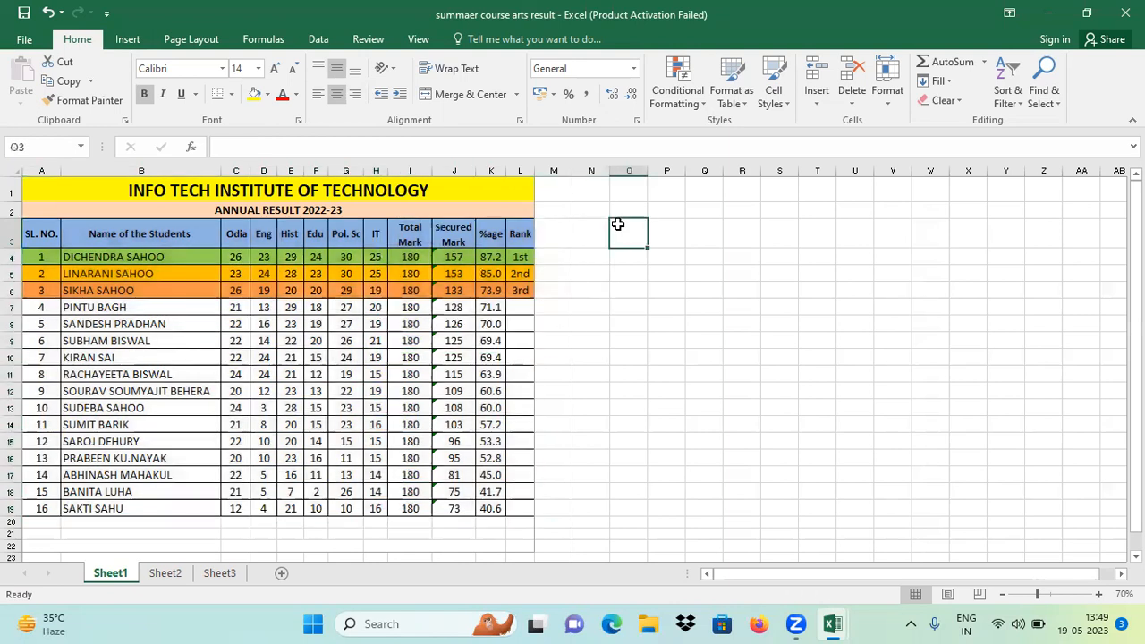
Review the sheet's title rows and the sort options available for the percentages in K4:K19
drag(487, 257, 497, 510)
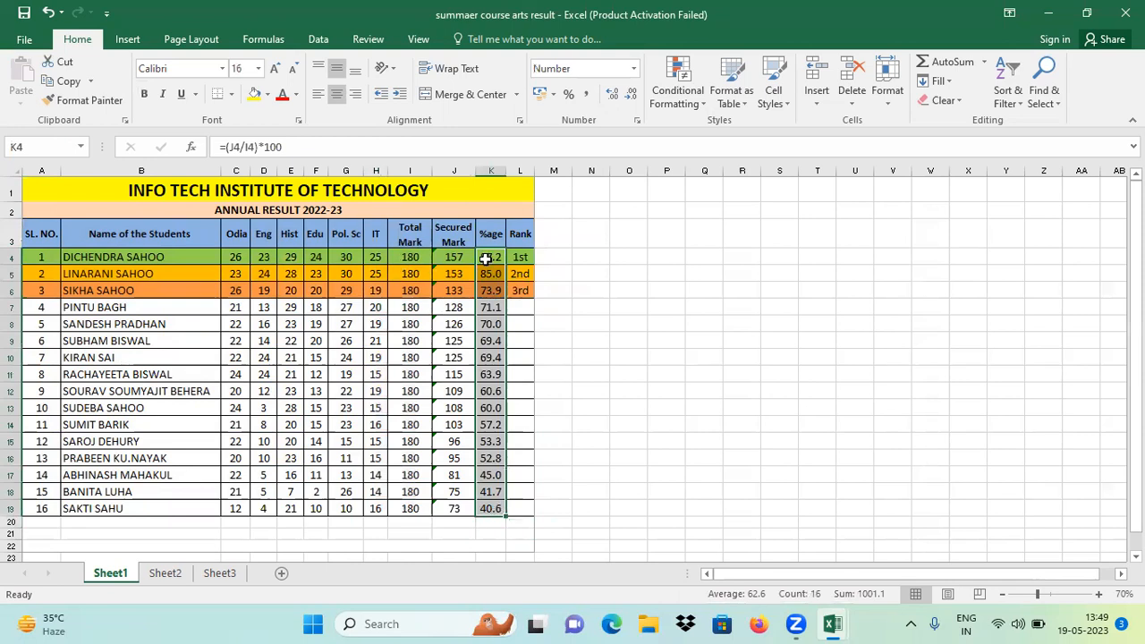
click(279, 190)
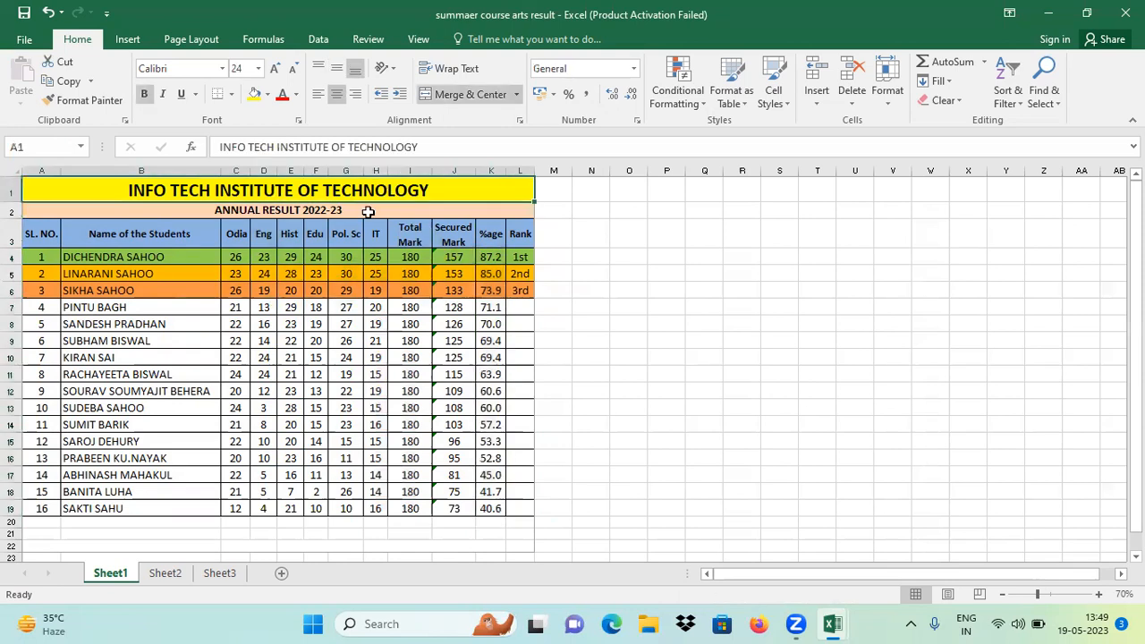
click(315, 210)
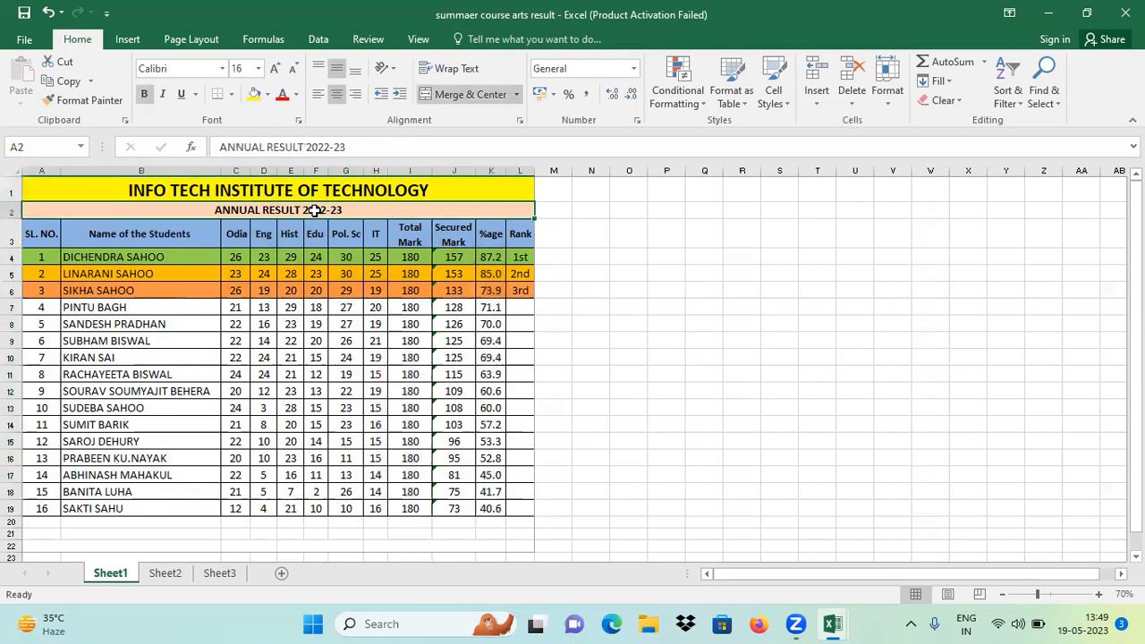
drag(489, 257, 493, 509)
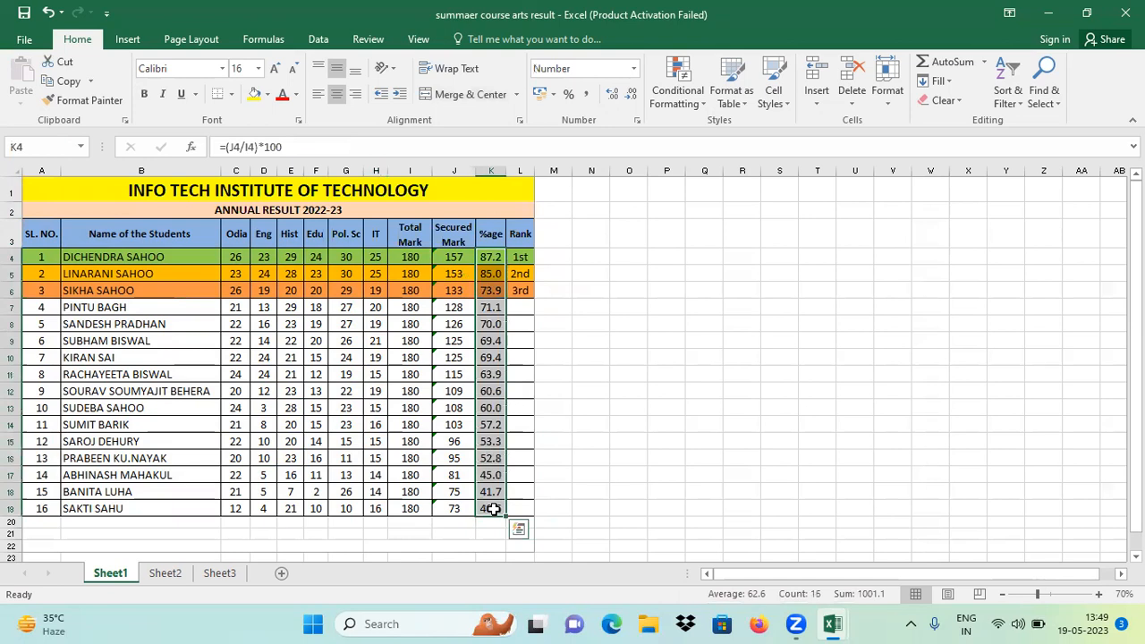
click(1008, 105)
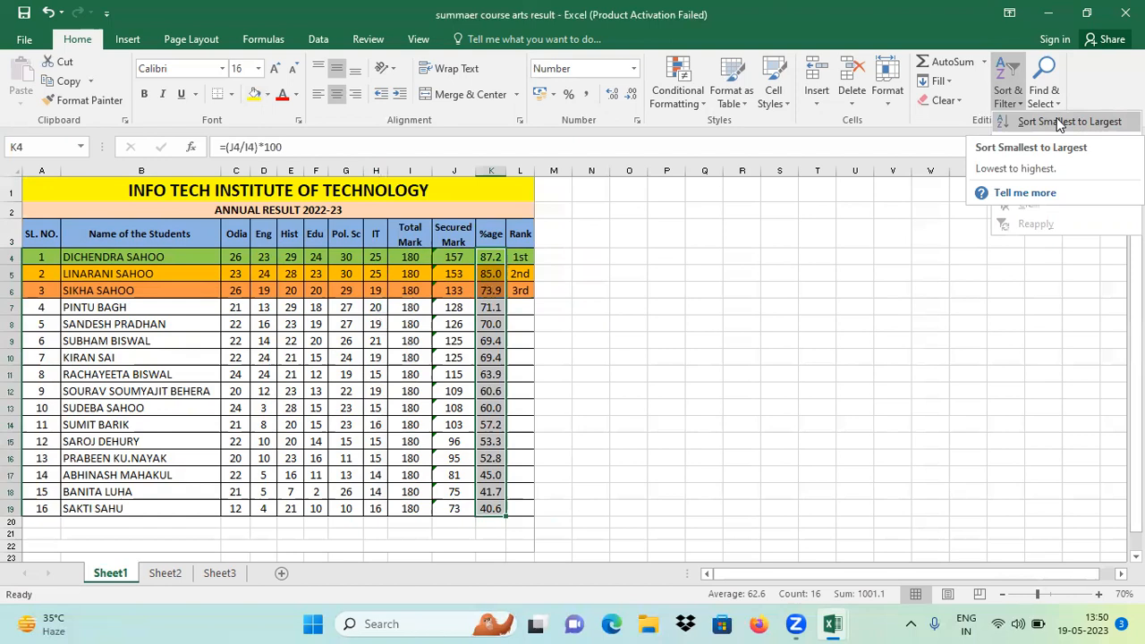
key(Down)
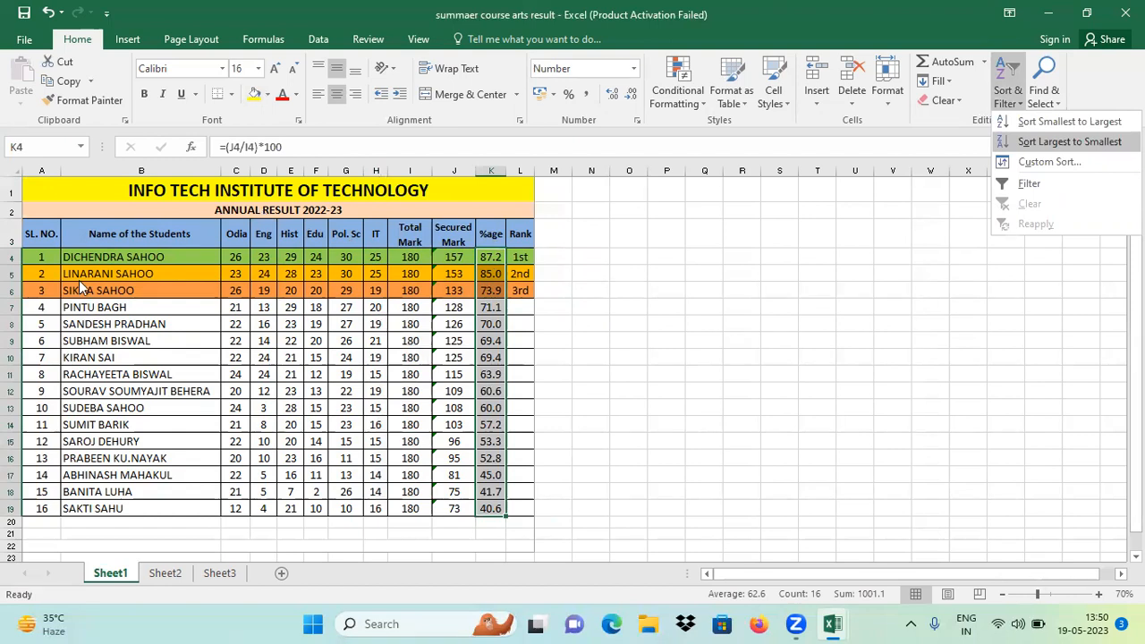
click(42, 234)
Start creating a table from the results range A3:L19
drag(37, 231, 520, 508)
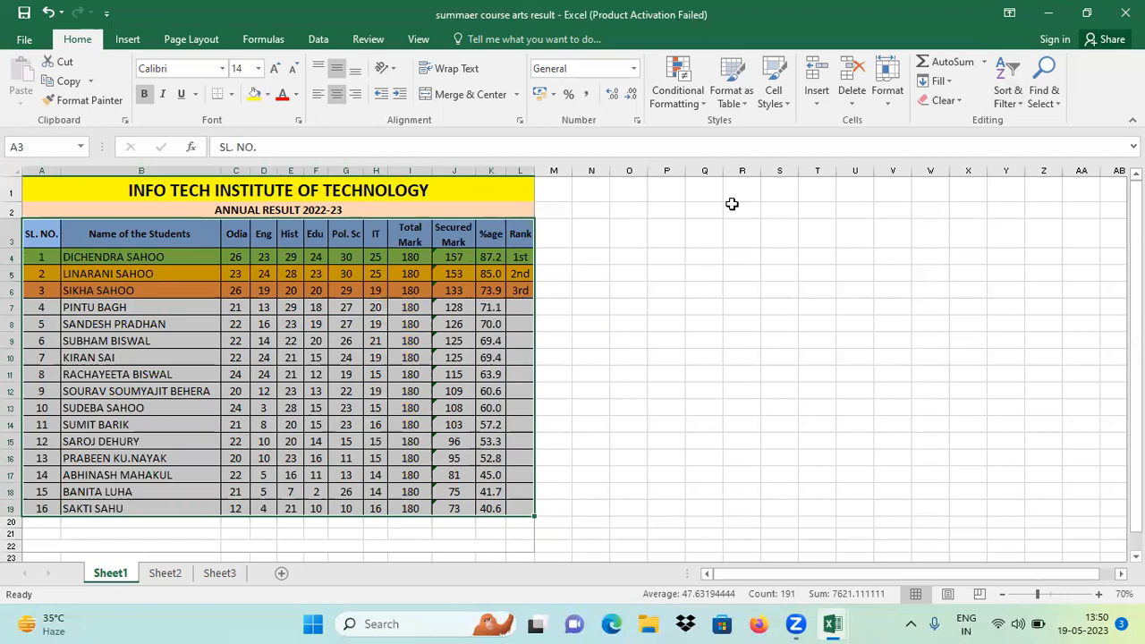
key(ctrl+t)
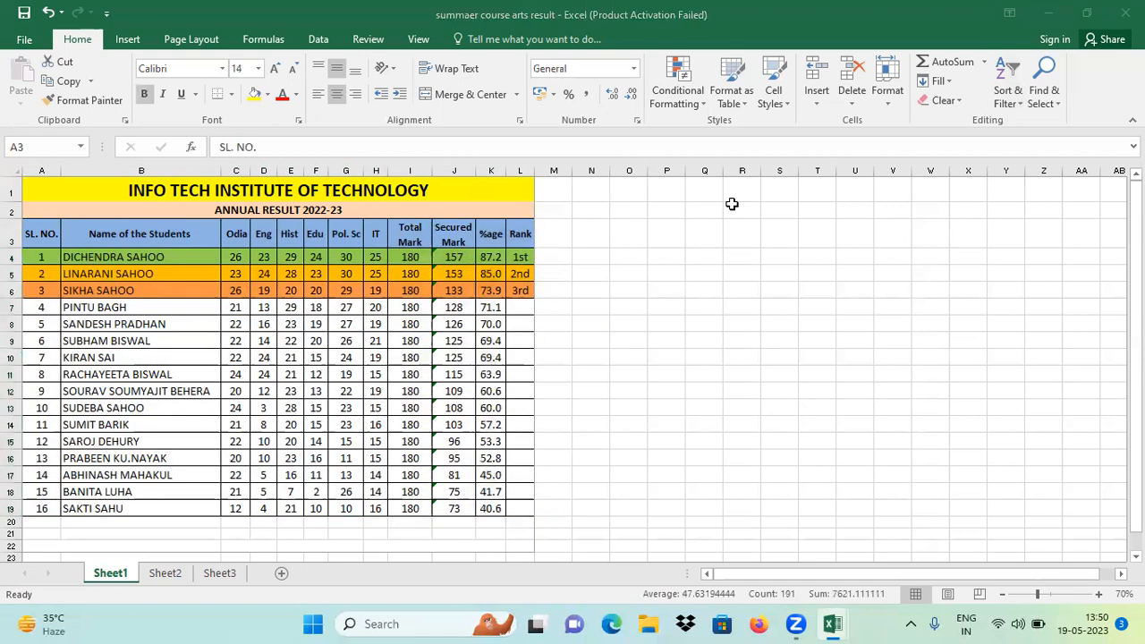